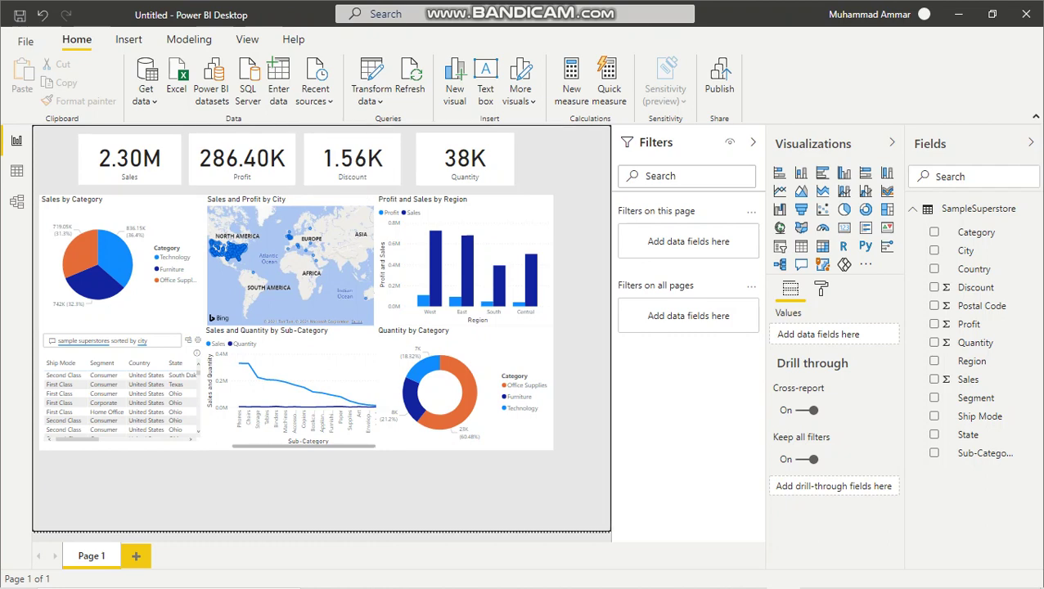
# Step: Clear the existing Q&A question and ask 'show the maximum sale'
pyautogui.moveTo(241, 164)
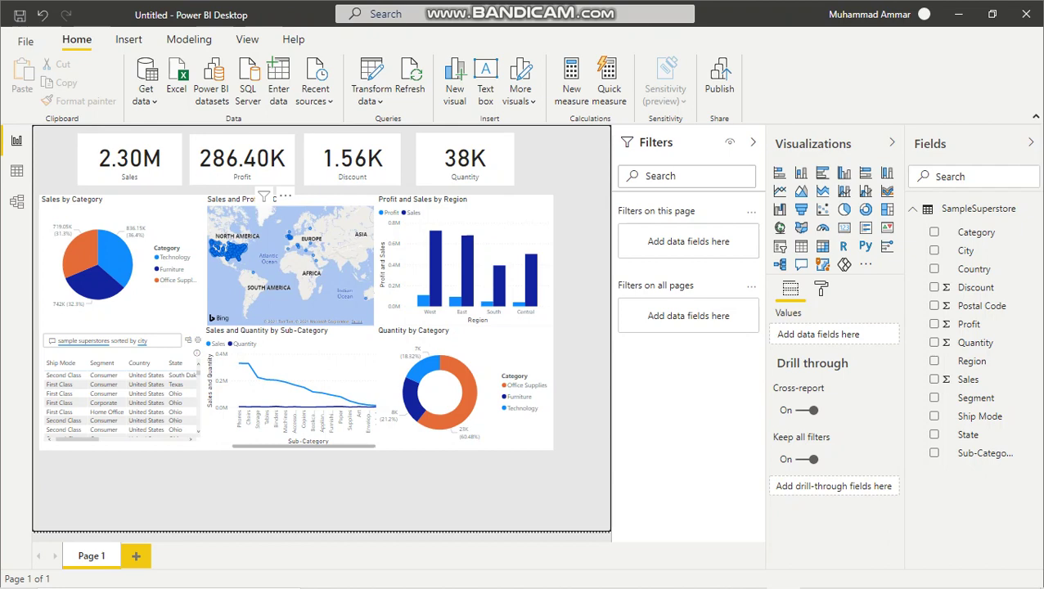
pyautogui.moveTo(86, 249)
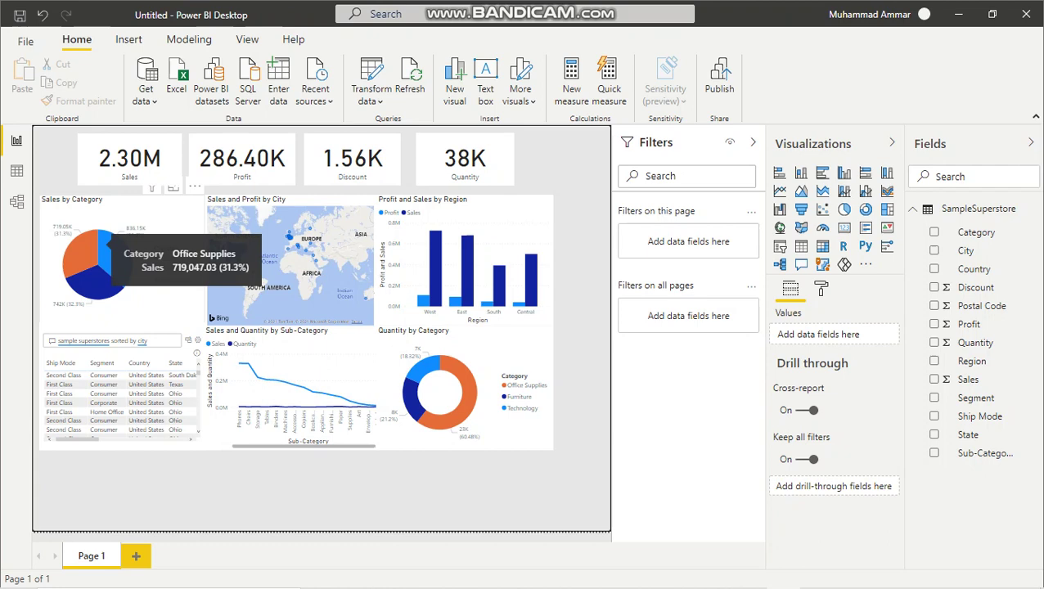
pyautogui.moveTo(127, 258)
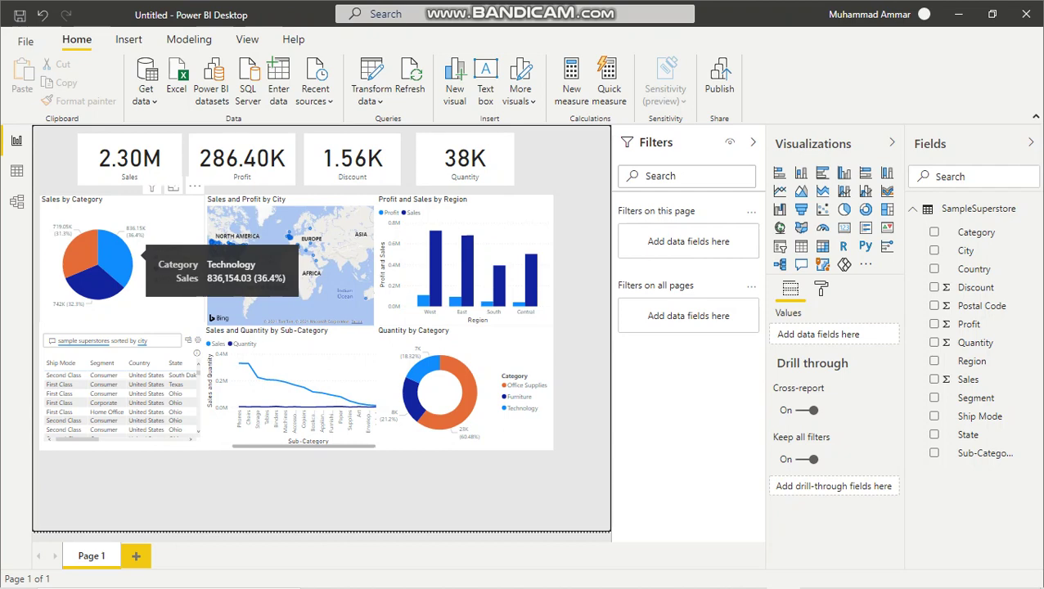
pyautogui.moveTo(100, 276)
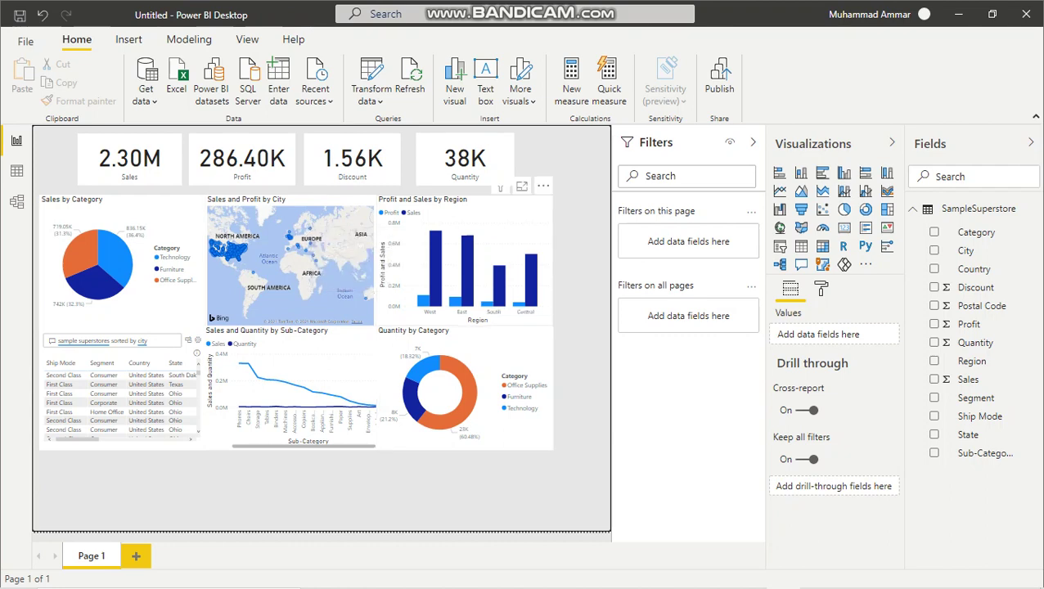
pyautogui.moveTo(452, 259)
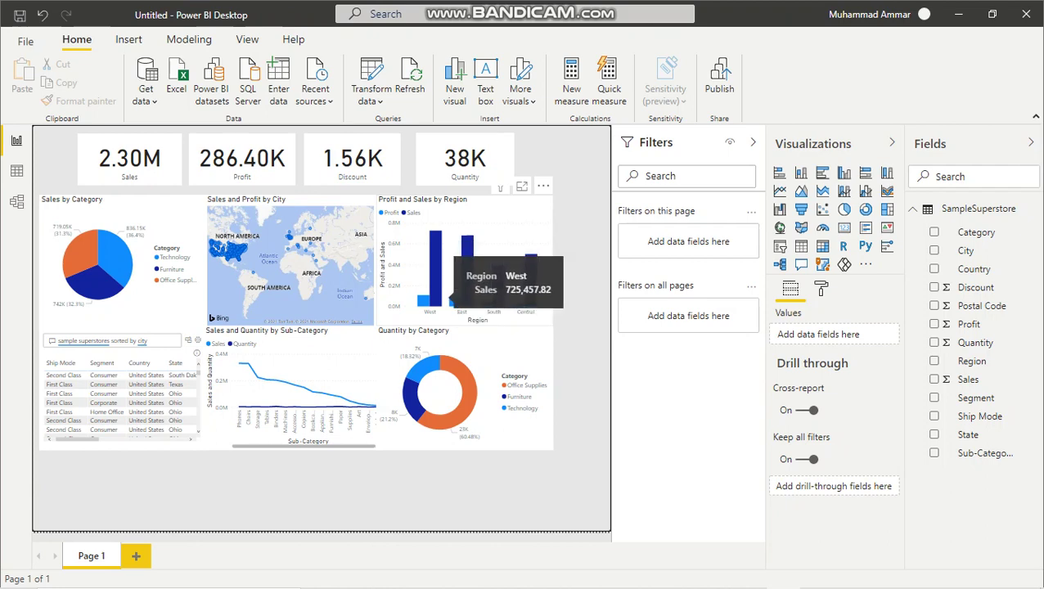
pyautogui.moveTo(424, 299)
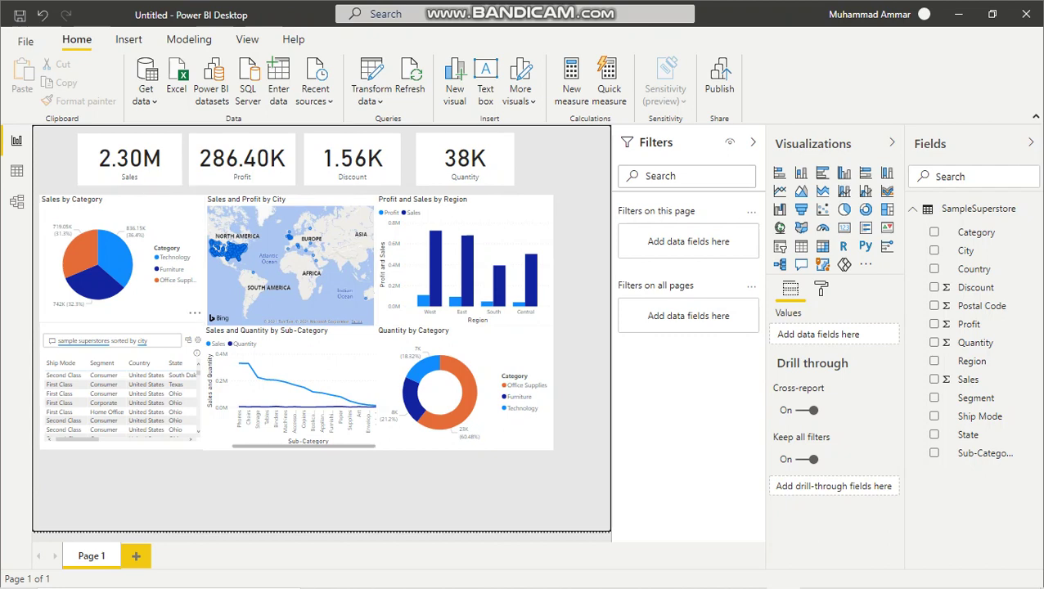
pyautogui.click(148, 341)
pyautogui.press('BackSpace')
pyautogui.press('BackSpace')
pyautogui.press('BackSpace')
pyautogui.press('BackSpace')
pyautogui.press('BackSpace')
pyautogui.press('BackSpace')
pyautogui.press('BackSpace')
pyautogui.press('BackSpace')
pyautogui.press('BackSpace')
pyautogui.press('BackSpace')
pyautogui.press('BackSpace')
pyautogui.press('BackSpace')
pyautogui.press('BackSpace')
pyautogui.press('BackSpace')
pyautogui.press('BackSpace')
pyautogui.press('BackSpace')
pyautogui.press('BackSpace')
pyautogui.press('BackSpace')
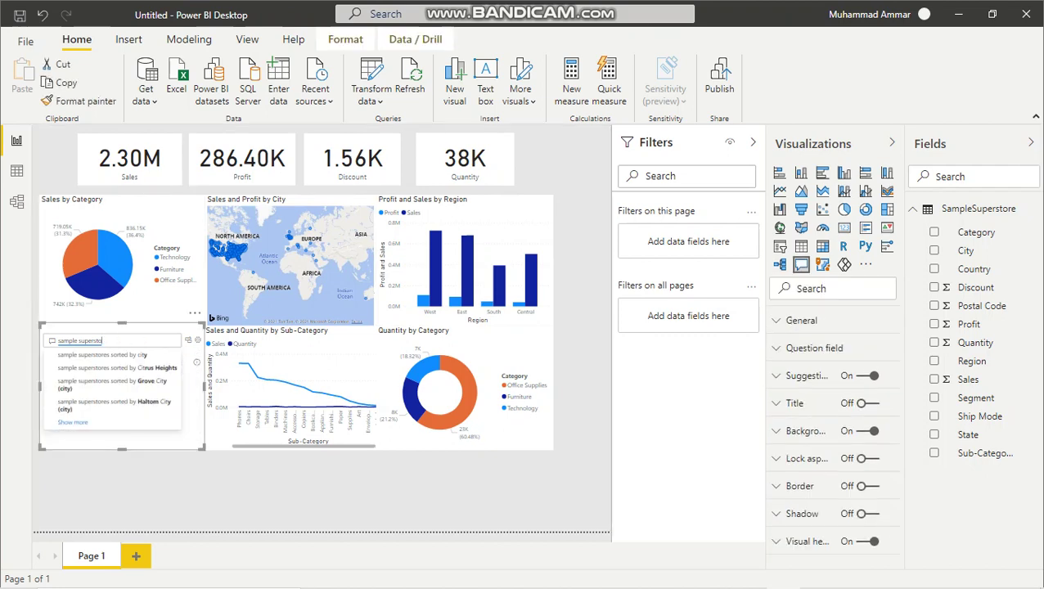
pyautogui.press('BackSpace')
pyautogui.press('BackSpace')
pyautogui.press('BackSpace')
pyautogui.press('BackSpace')
pyautogui.press('BackSpace')
pyautogui.press('BackSpace')
pyautogui.press('BackSpace')
pyautogui.press('BackSpace')
pyautogui.press('BackSpace')
pyautogui.press('BackSpace')
pyautogui.press('BackSpace')
pyautogui.press('BackSpace')
pyautogui.press('BackSpace')
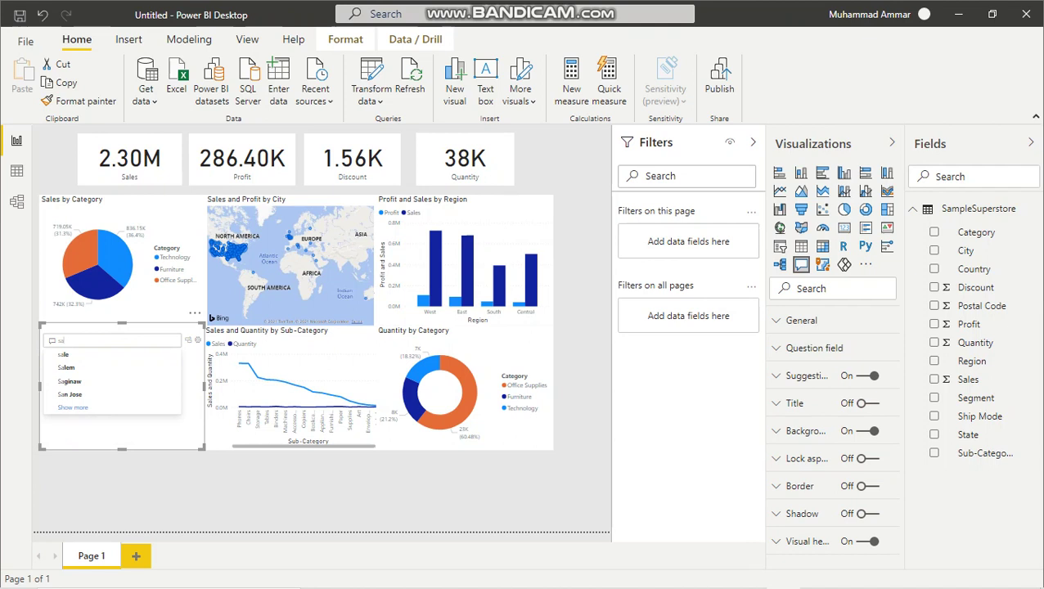
pyautogui.press('BackSpace')
pyautogui.press('BackSpace')
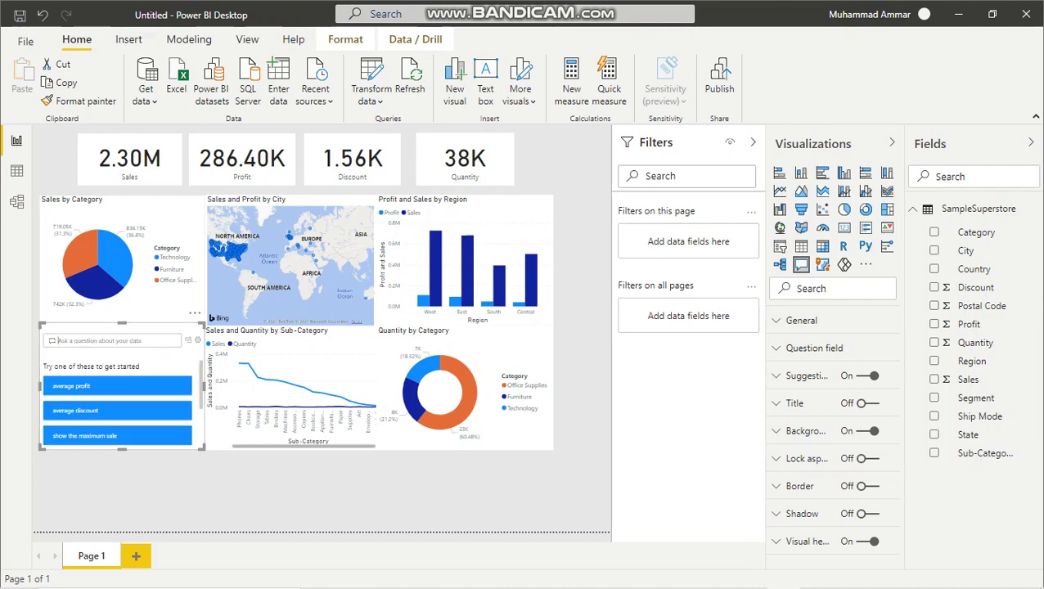
pyautogui.scroll(-2, 117, 401)
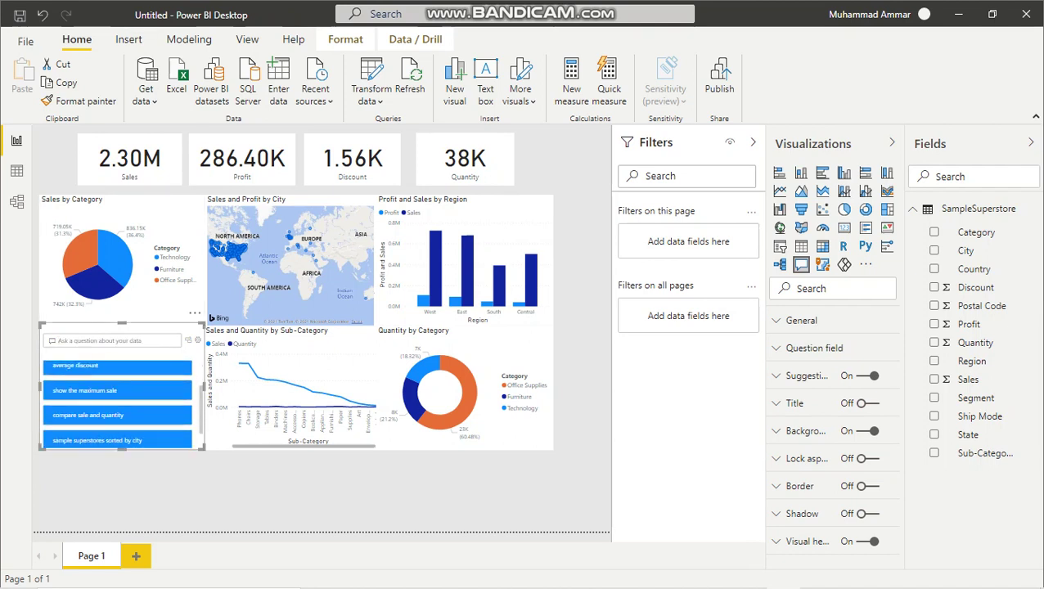
pyautogui.click(117, 390)
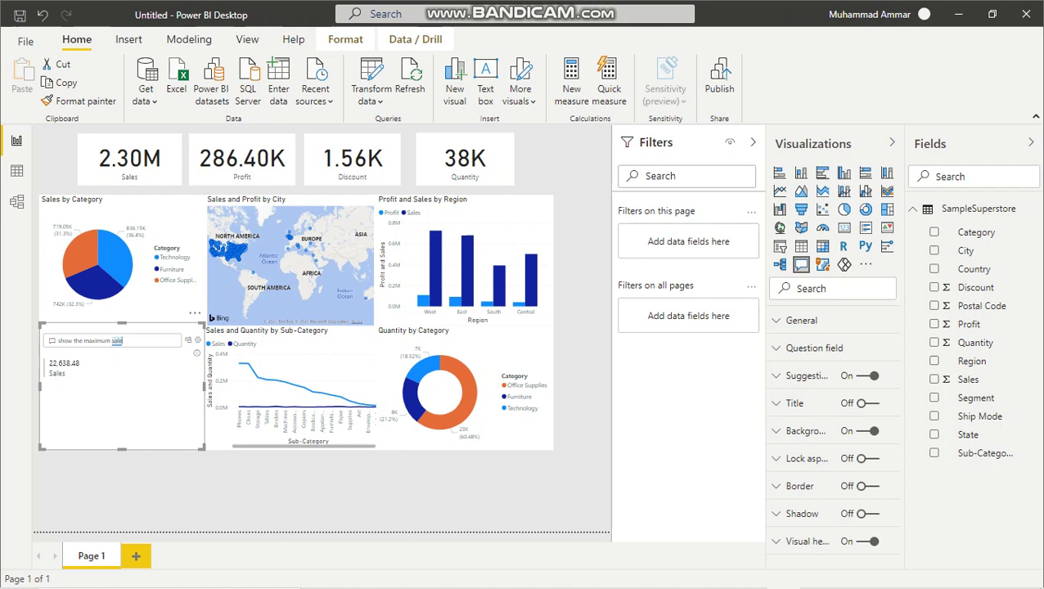
# Step: Replace it with 'compare sale and quantity', showing Sales 2,297,200.86 and Quantity 37873
pyautogui.press('BackSpace')
pyautogui.press('BackSpace')
pyautogui.press('BackSpace')
pyautogui.press('BackSpace')
pyautogui.press('BackSpace')
pyautogui.press('BackSpace')
pyautogui.press('BackSpace')
pyautogui.press('BackSpace')
pyautogui.press('BackSpace')
pyautogui.press('BackSpace')
pyautogui.press('BackSpace')
pyautogui.press('BackSpace')
pyautogui.press('BackSpace')
pyautogui.press('BackSpace')
pyautogui.press('BackSpace')
pyautogui.press('BackSpace')
pyautogui.press('BackSpace')
pyautogui.press('BackSpace')
pyautogui.press('BackSpace')
pyautogui.press('BackSpace')
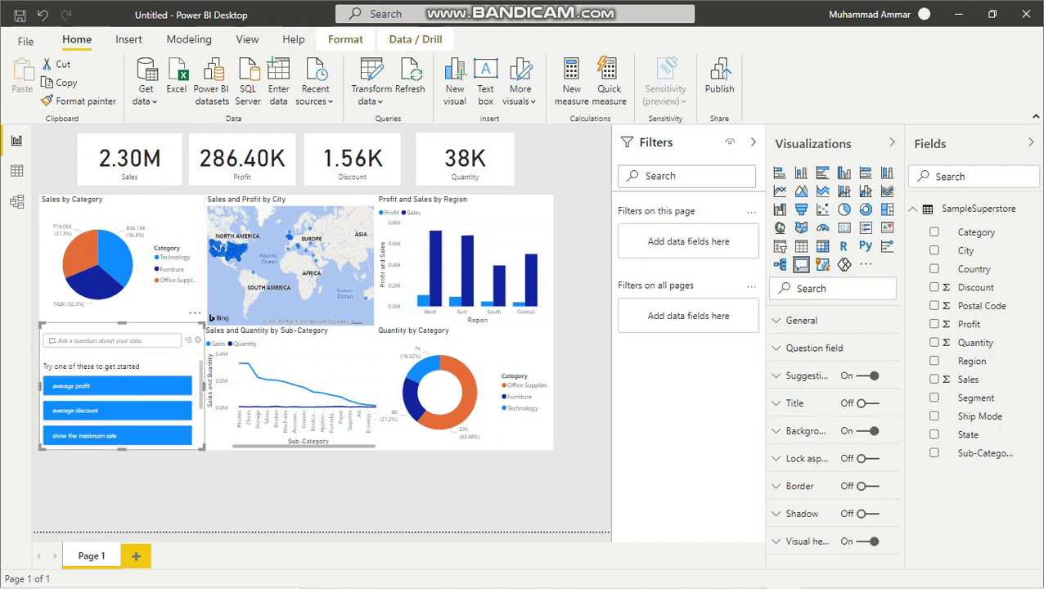
pyautogui.scroll(-3, 117, 401)
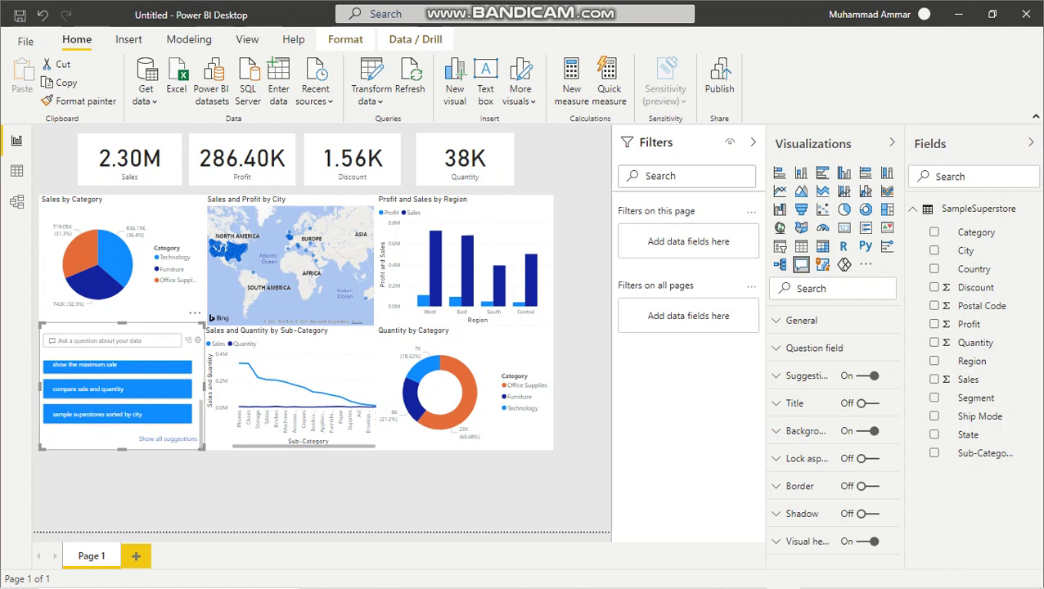
pyautogui.click(117, 389)
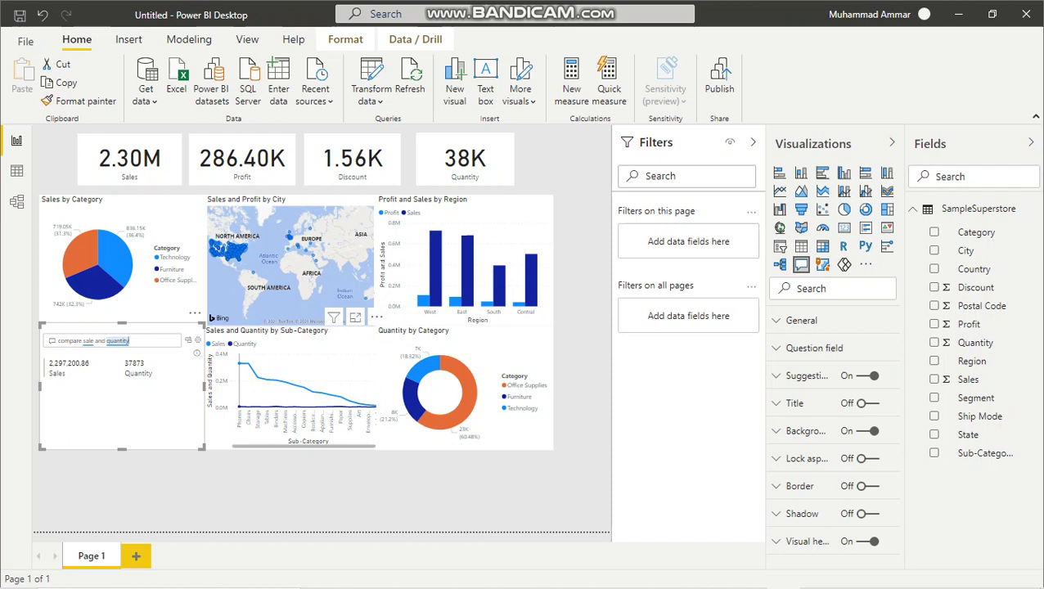
pyautogui.moveTo(239, 362)
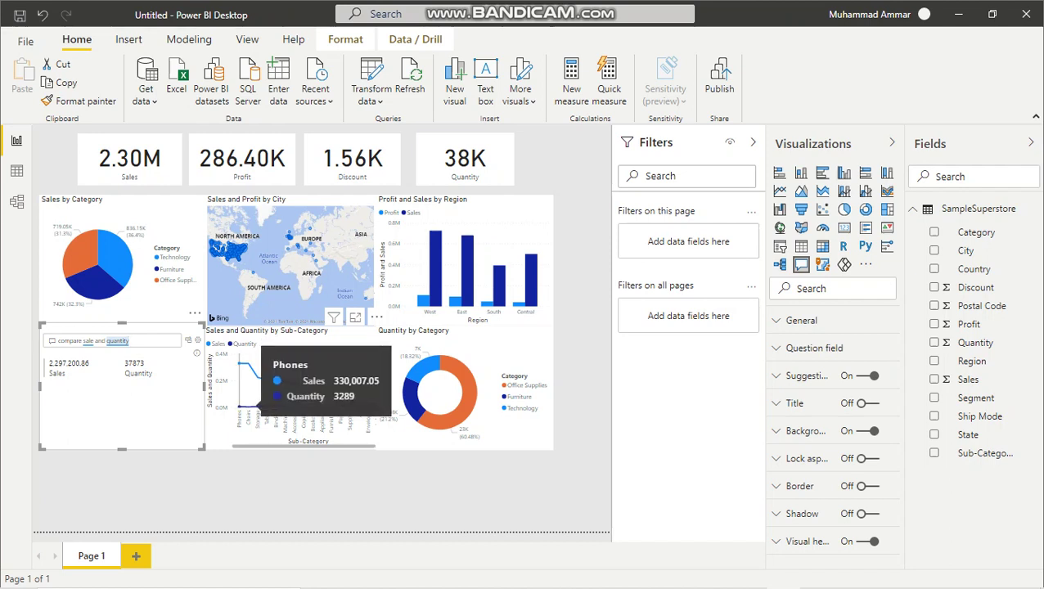
pyautogui.moveTo(266, 379)
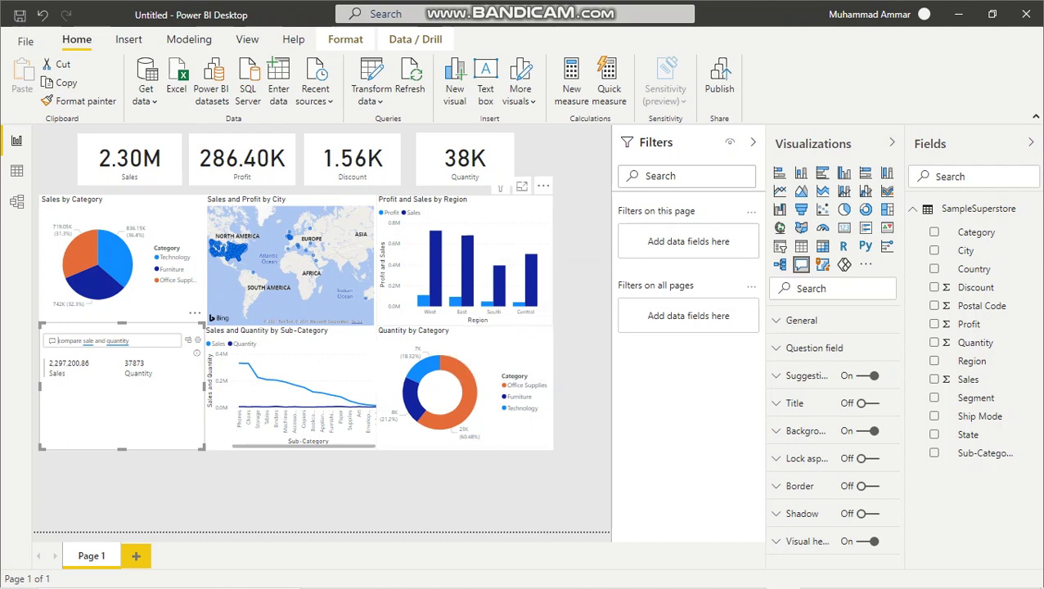
pyautogui.moveTo(473, 398)
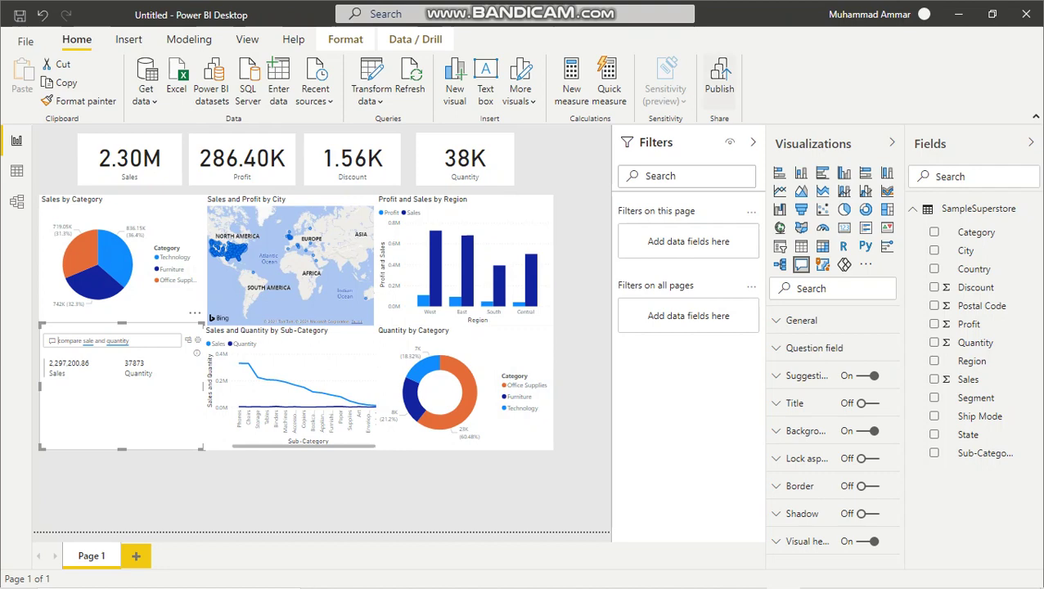
# Step: Save the report as a .pbix named with the author's name plus 'Bi Project EDA- The Sparks Foundation'
pyautogui.hotkey('alt', 'F4')
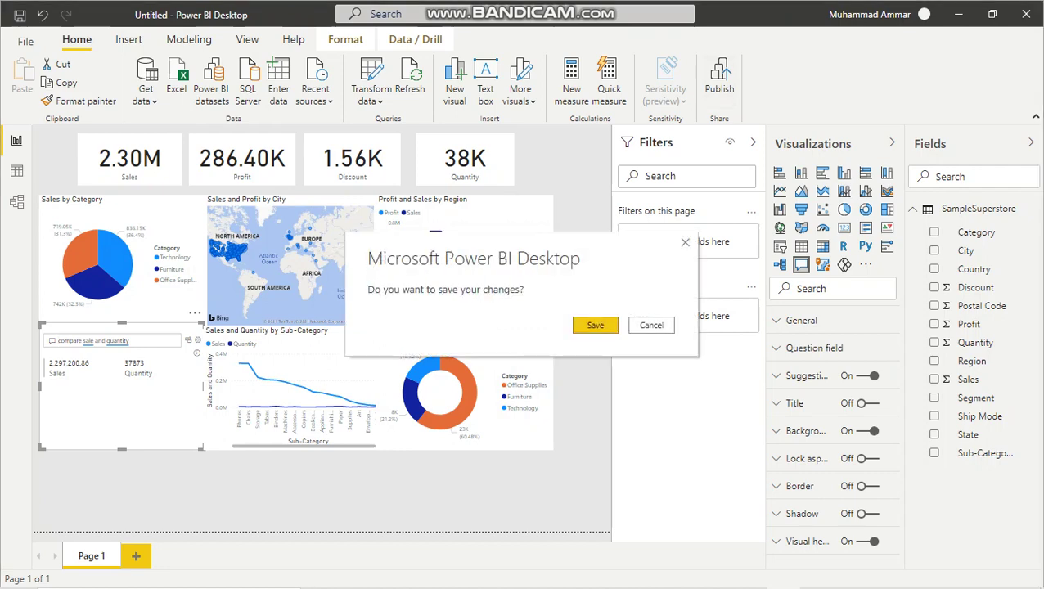
pyautogui.press('Return')
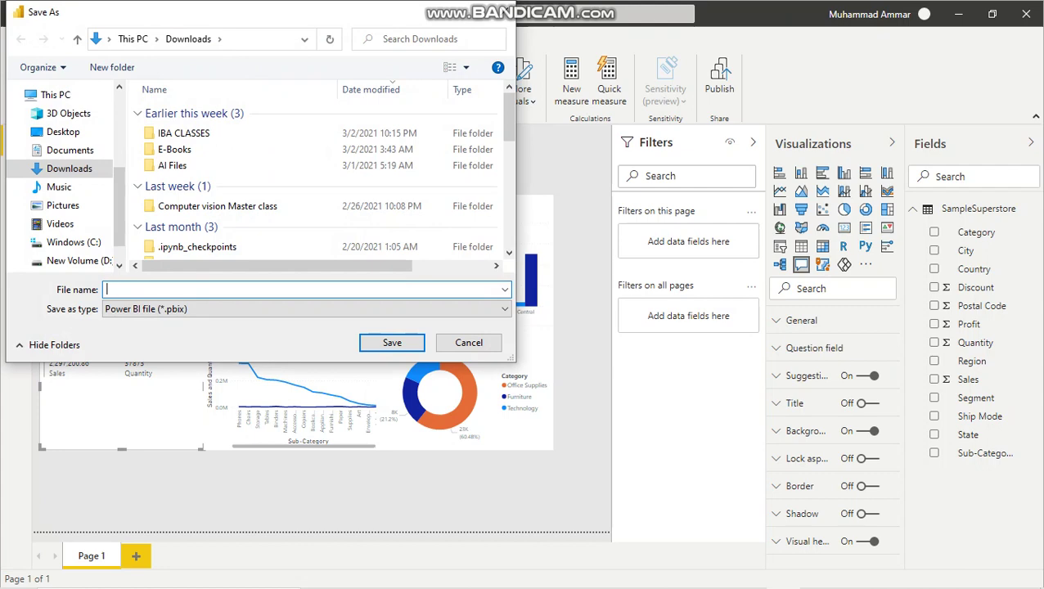
pyautogui.write('Muhamma')
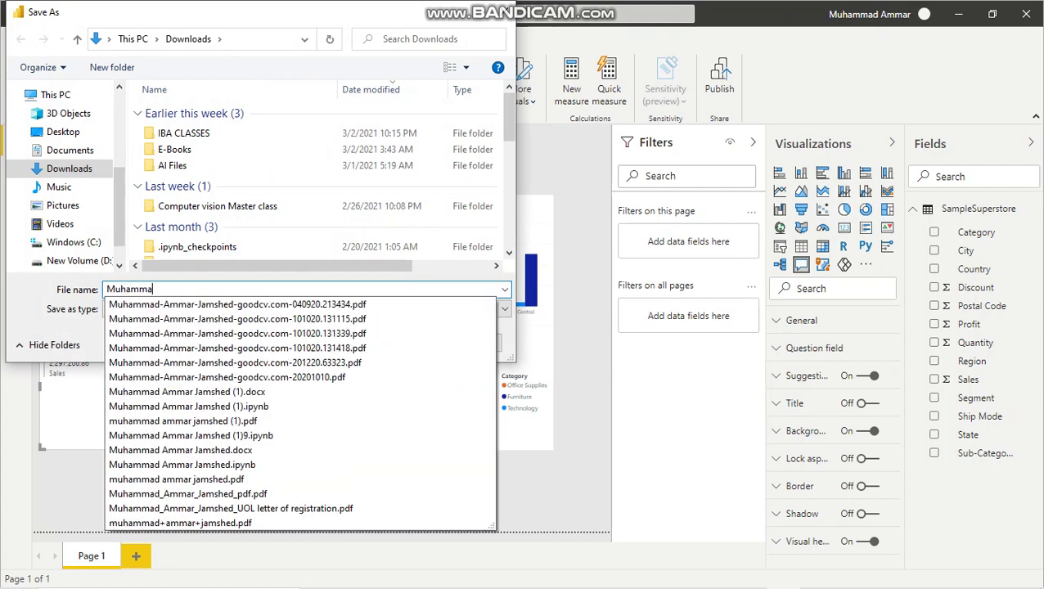
pyautogui.write('d Ammae')
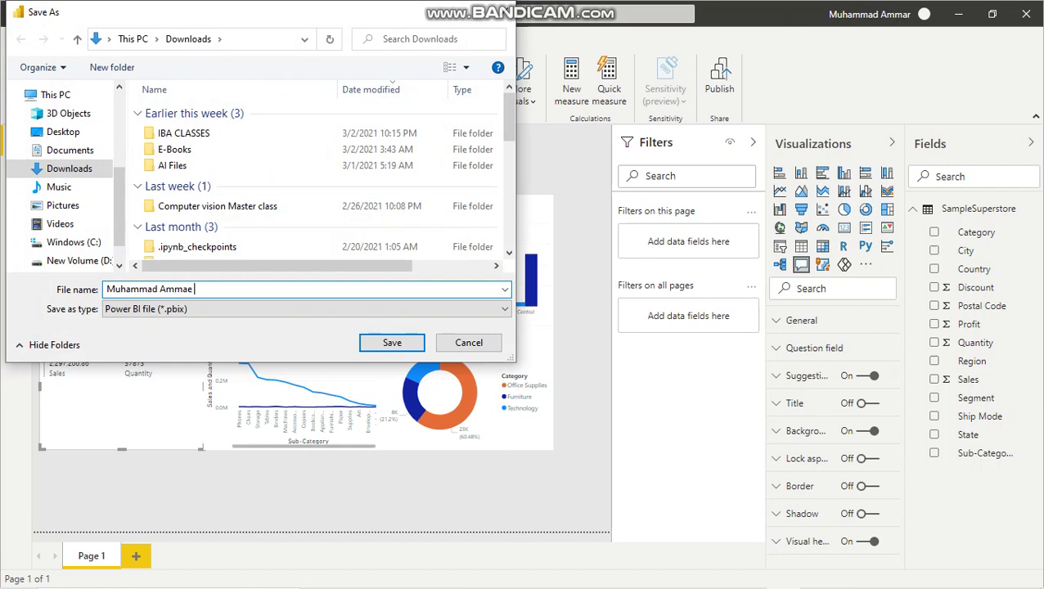
pyautogui.press('BackSpace')
pyautogui.press('BackSpace')
pyautogui.write('ar Jam')
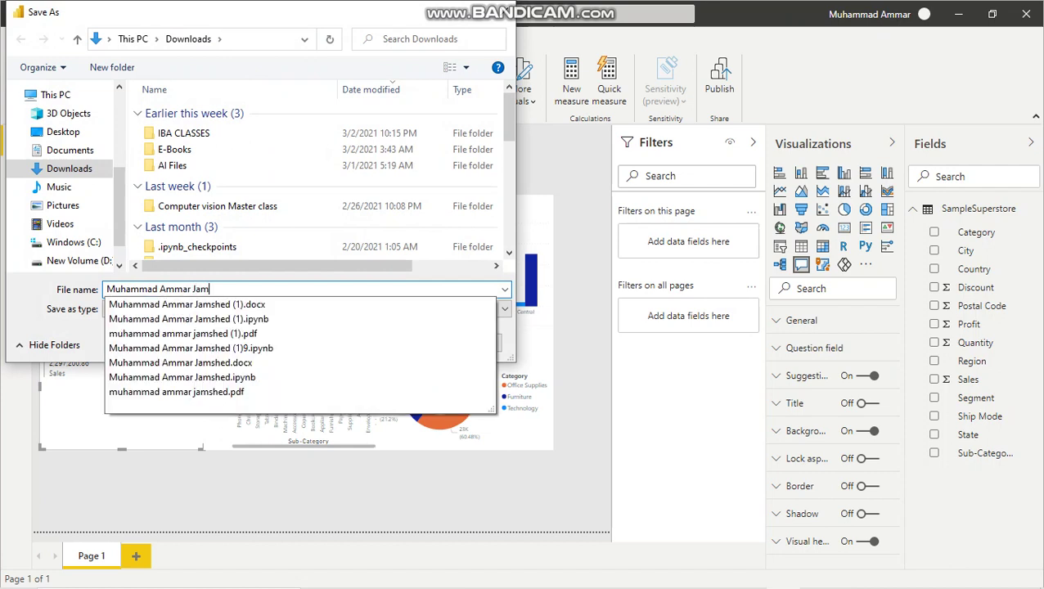
pyautogui.write('shed- ')
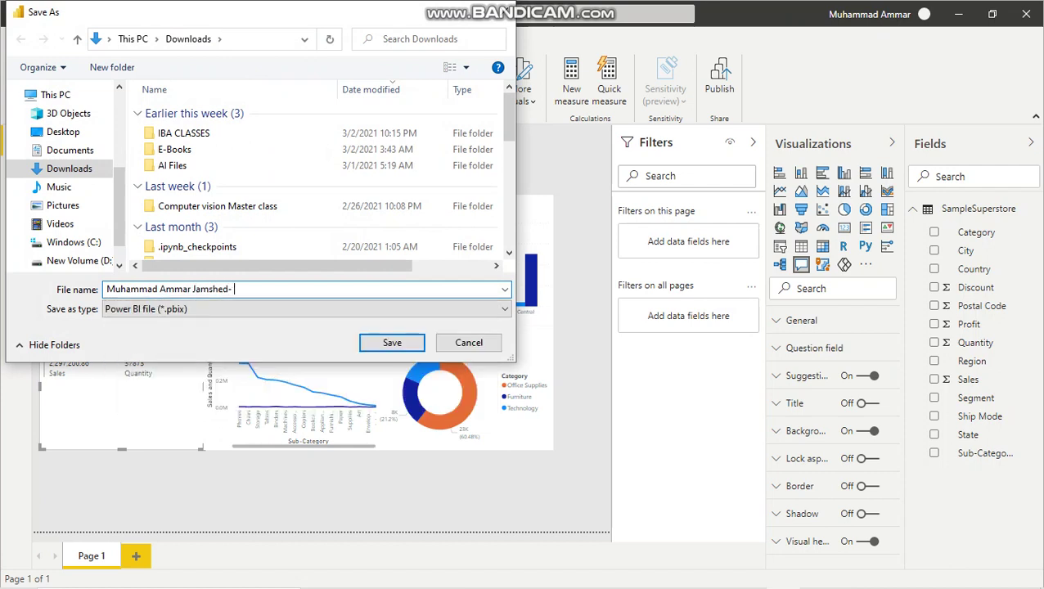
pyautogui.write('Bi Project Sparks Foundat')
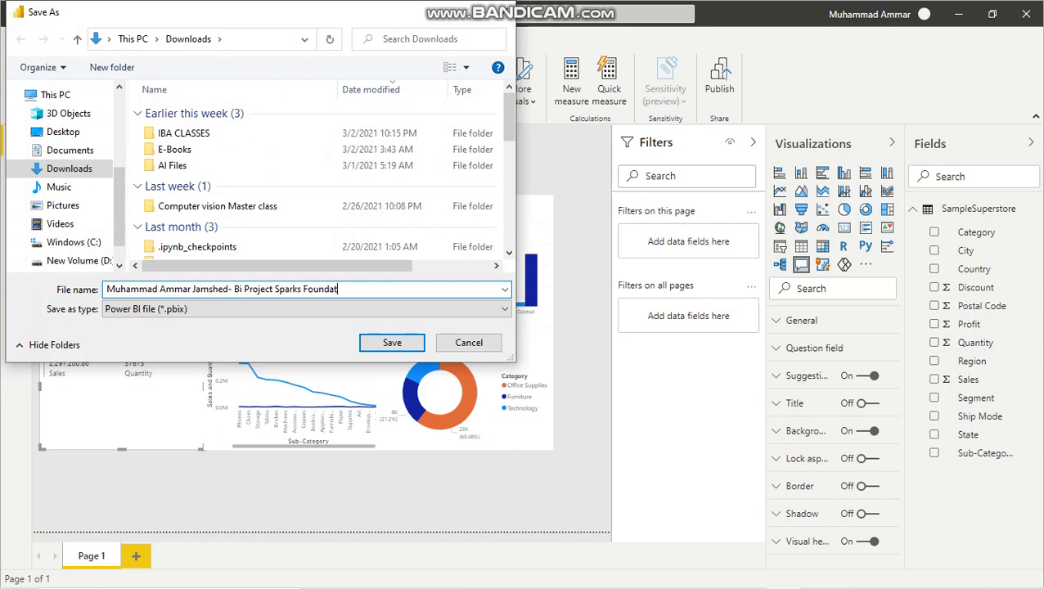
pyautogui.write('ion')
pyautogui.click(284, 289)
pyautogui.write('EDA- ')
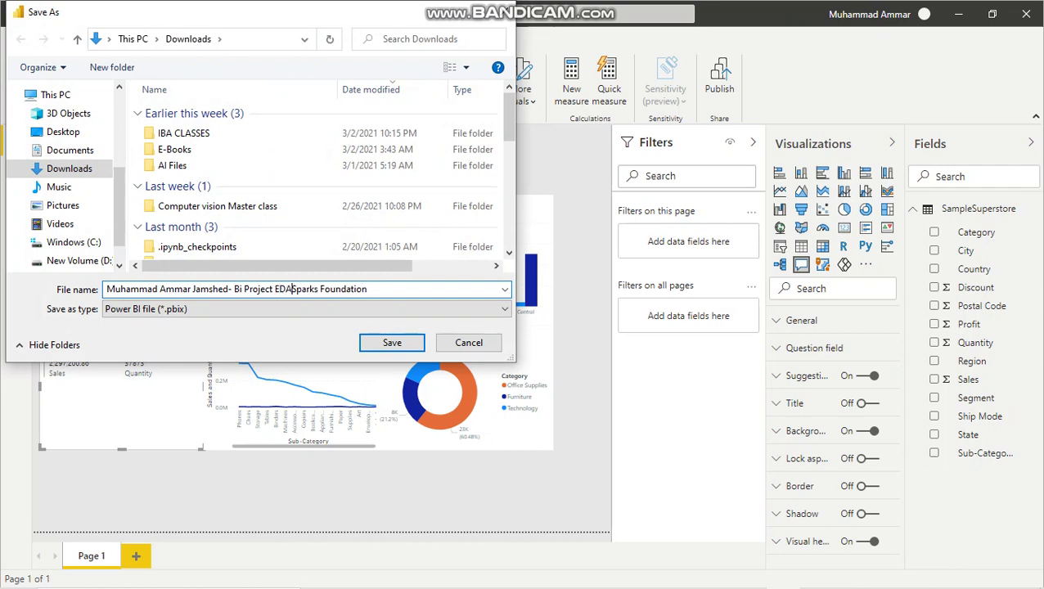
pyautogui.write('The')
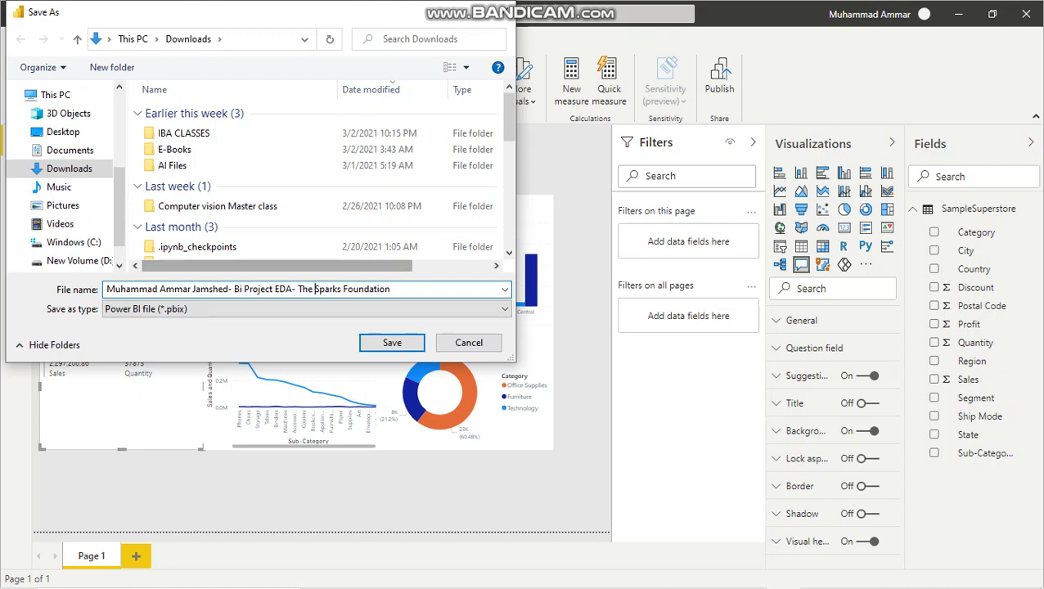
pyautogui.click(392, 342)
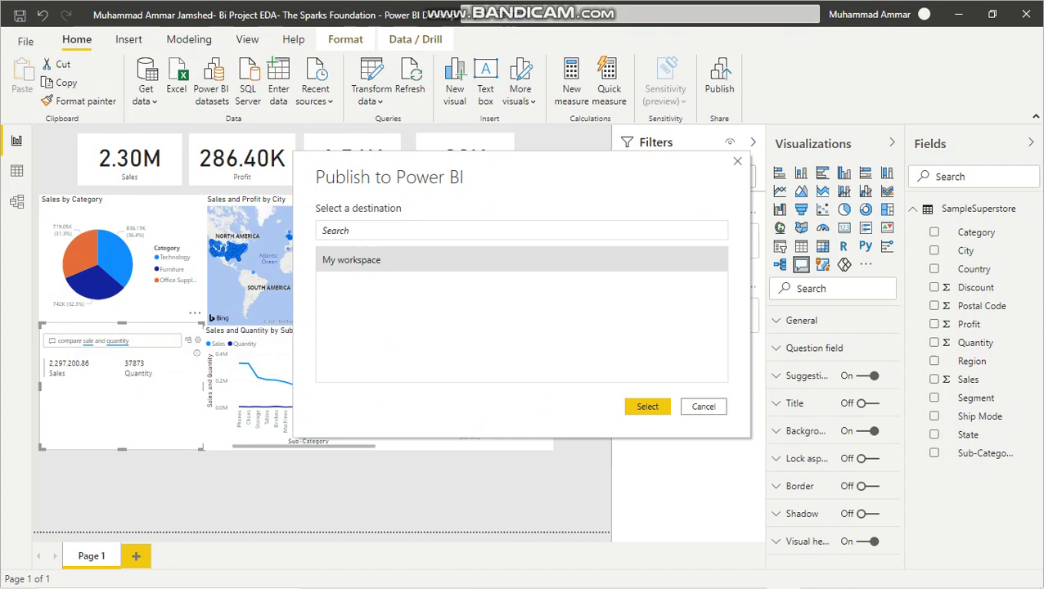
# Step: Publish the report to My workspace and dismiss the success message
pyautogui.press('Return')
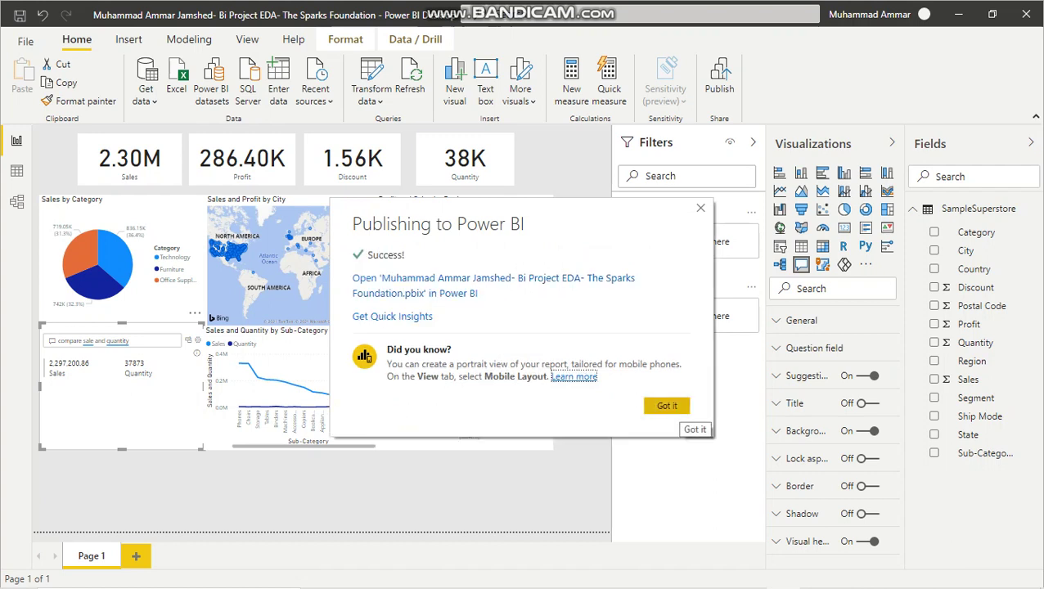
pyautogui.click(667, 405)
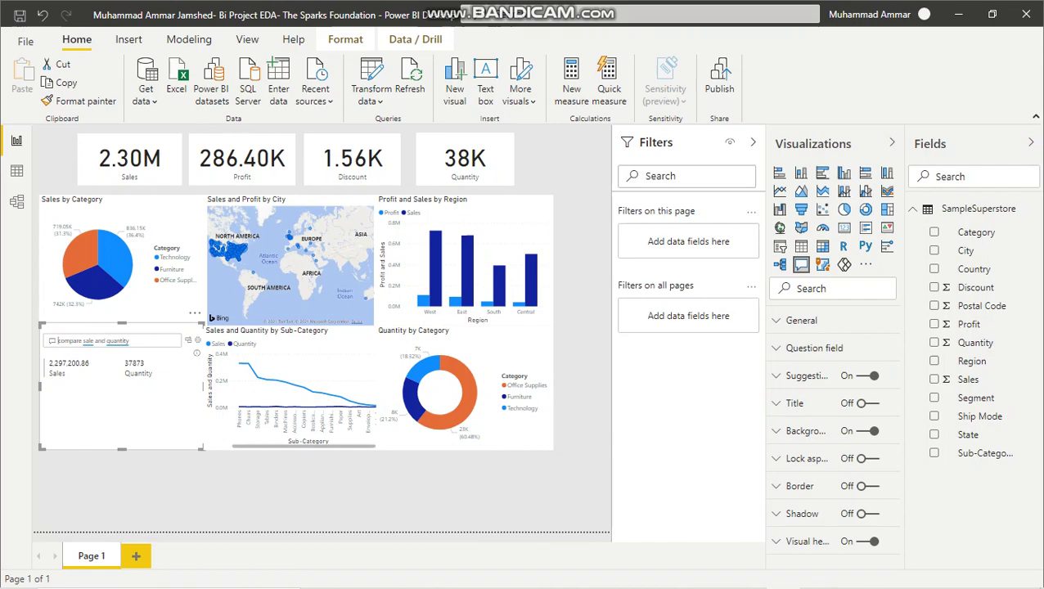
pyautogui.hotkey('alt', 'Tab')
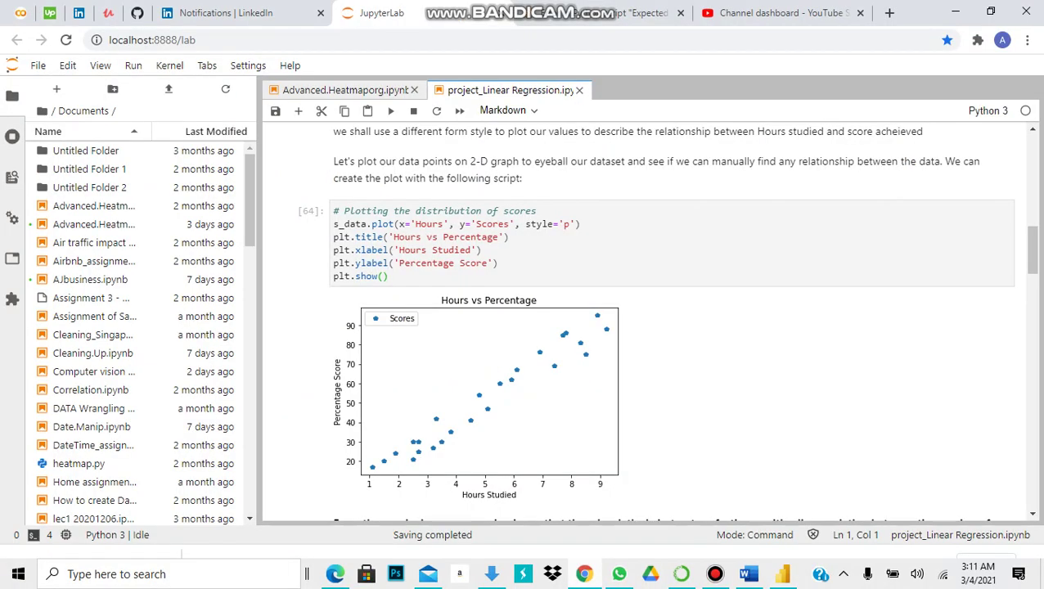
pyautogui.hotkey('alt', 'Tab')
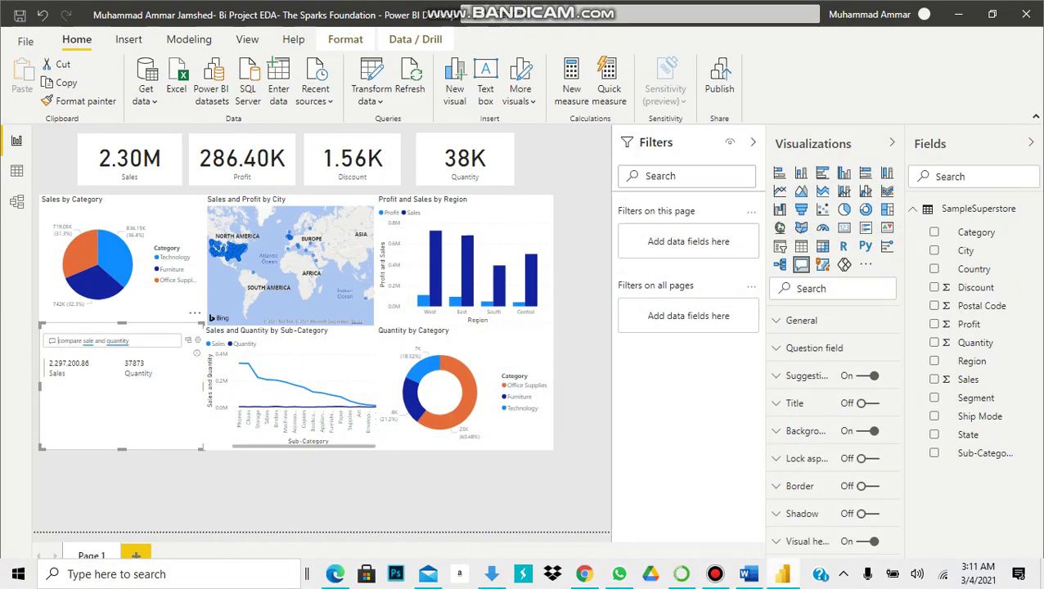
# Step: Republish the report to My workspace, replacing the existing dataset
pyautogui.hotkey('alt', 'Tab')
pyautogui.hotkey('alt', 'Tab')
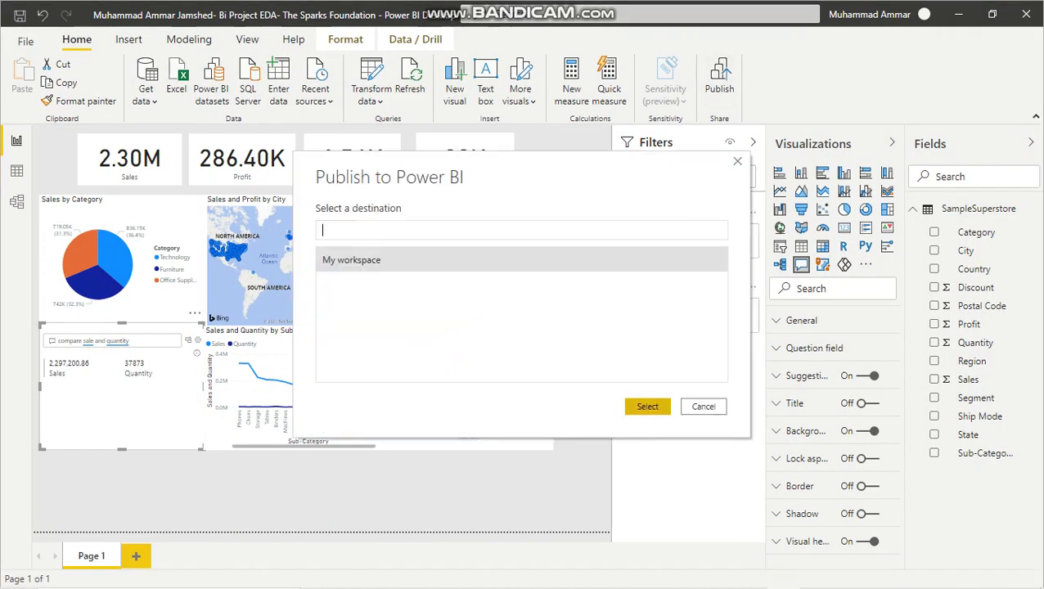
pyautogui.press('Escape')
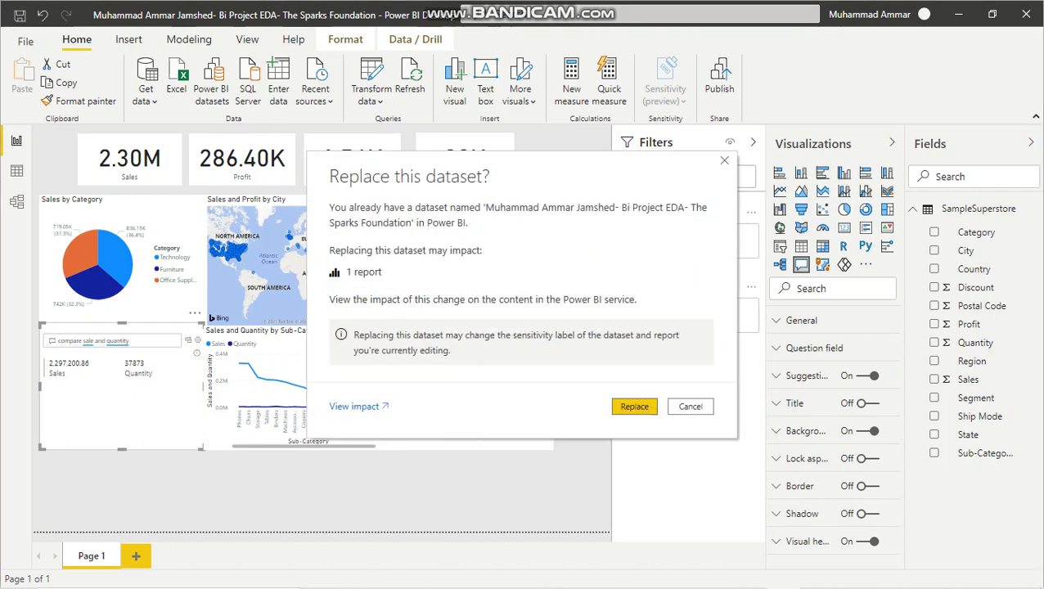
pyautogui.press('Return')
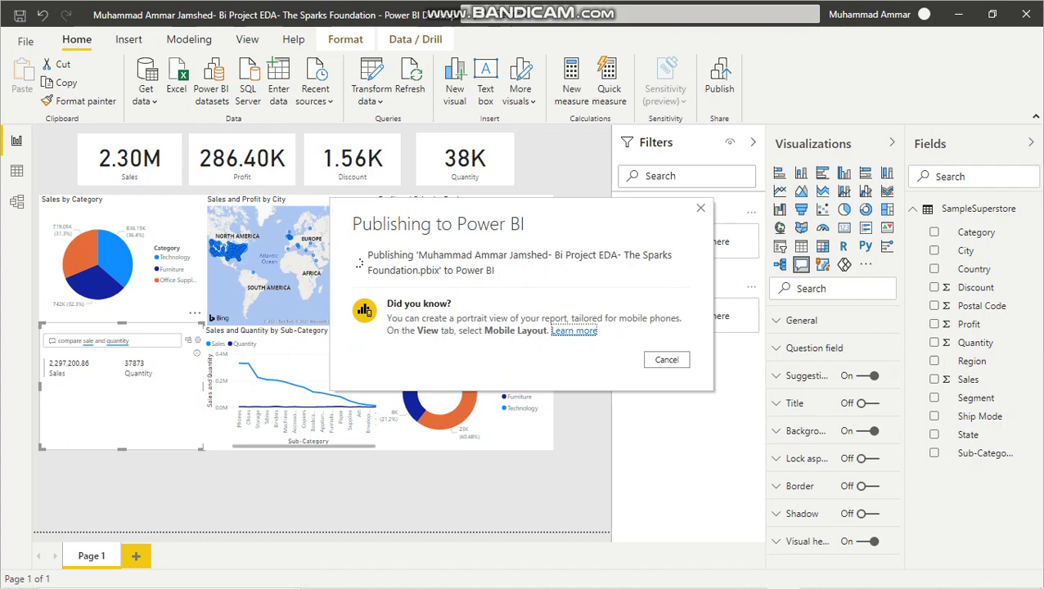